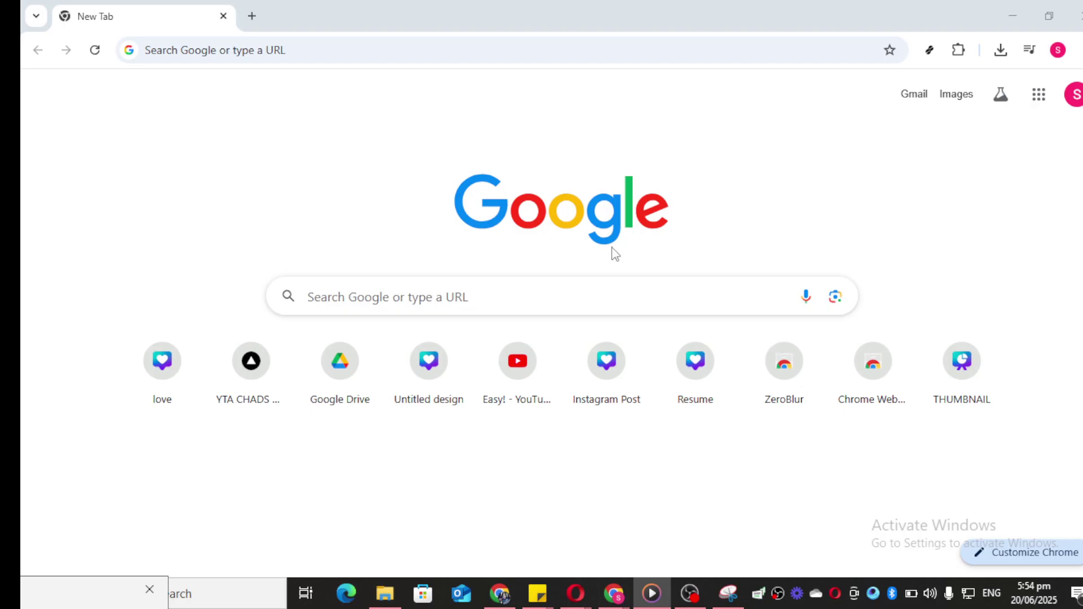
Search Google for 'create and collaborate canva for education' from the address bar.
{"action": "left_click", "coordinate": [456, 49]}
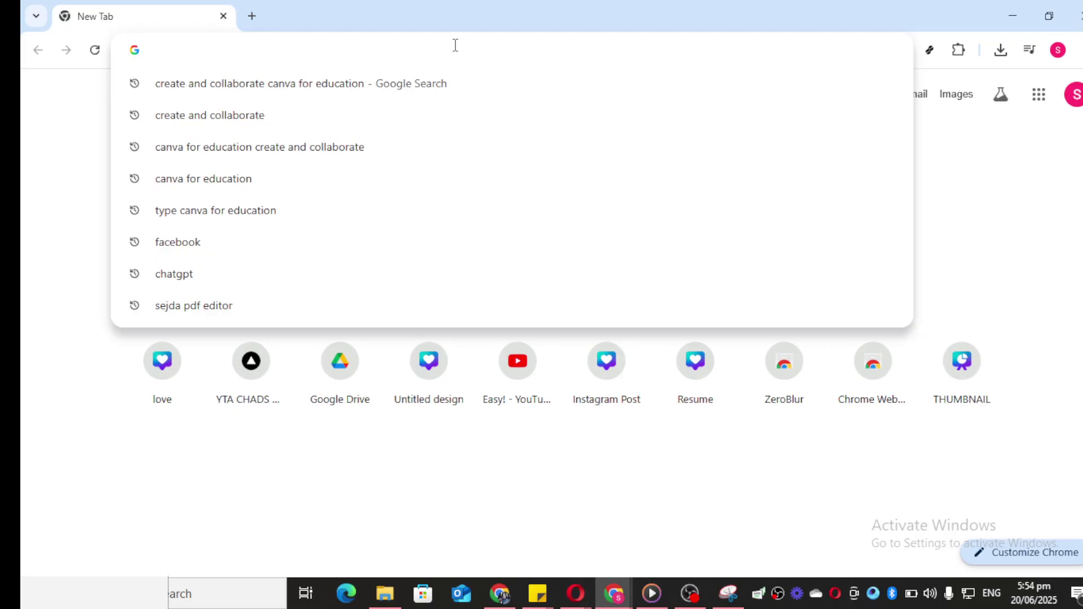
{"action": "type", "text": "CREATE AND COLLABORATE CANVA FOR EDUCATION"}
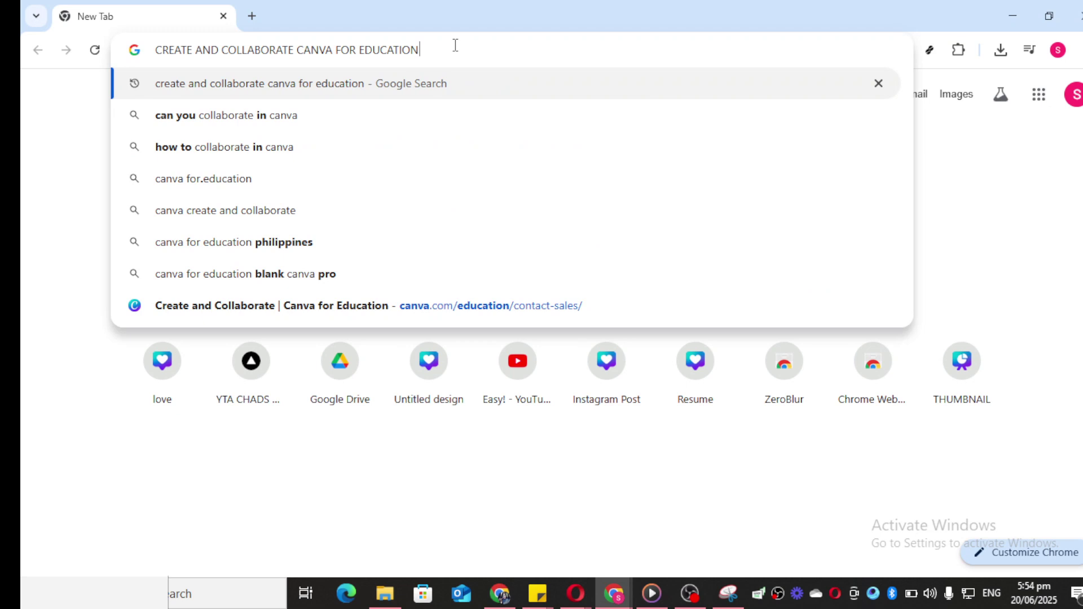
{"action": "key", "text": "Return"}
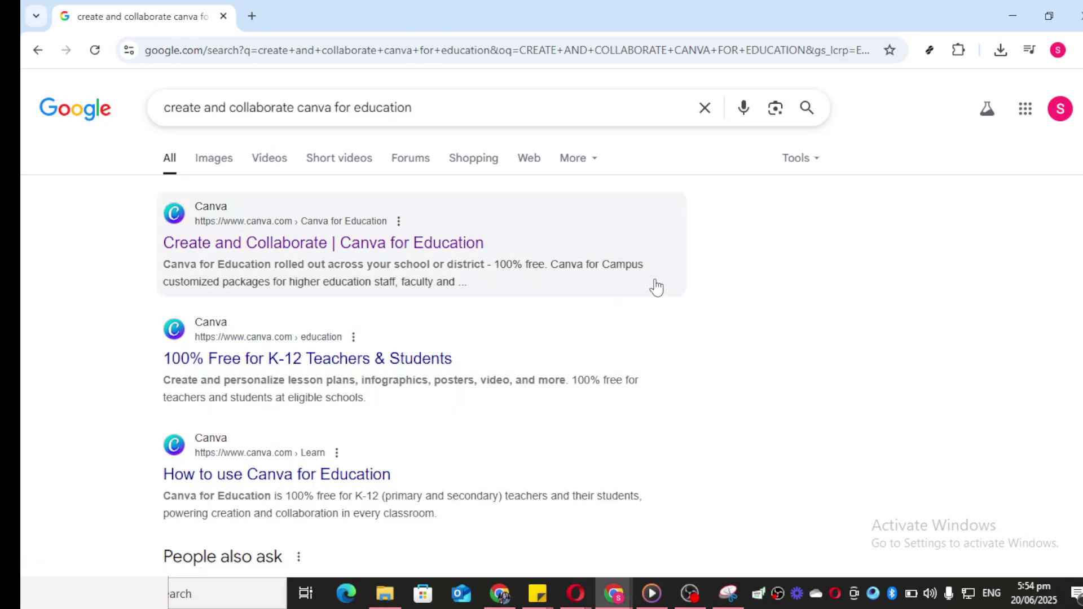
Open the 'Create and Collaborate | Canva for Education' search result.
{"action": "left_click", "coordinate": [401, 245]}
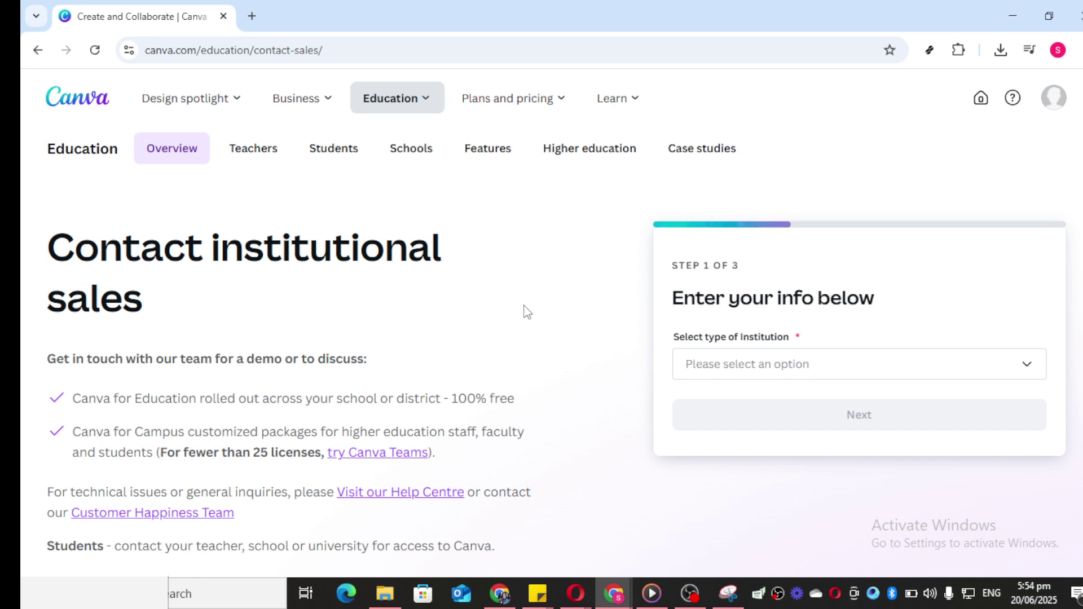
Go to the Teachers section in Canva's Education sub-navigation.
{"action": "left_click", "coordinate": [254, 148]}
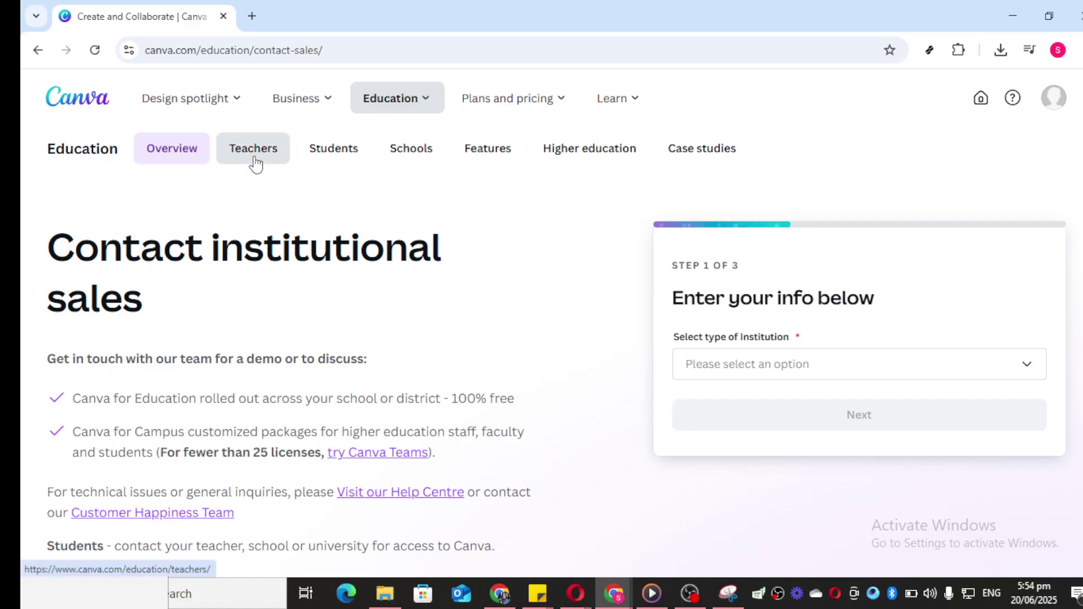